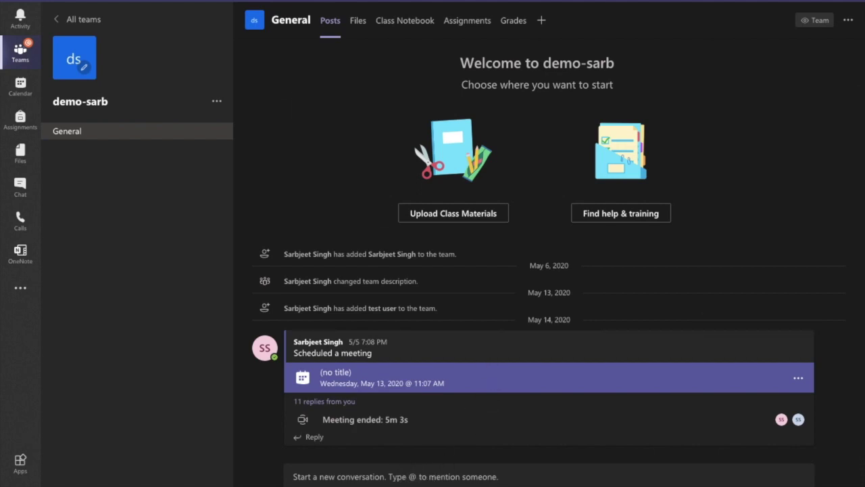
- Start a new meeting from the demo-sarb team and set its channel to IX-A > General
{"action": "left_click", "coordinate": [421, 484]}
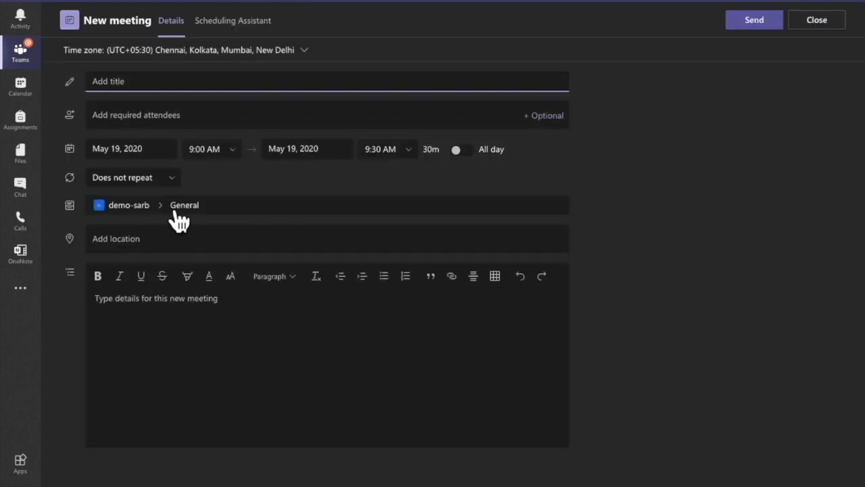
{"action": "left_click", "coordinate": [232, 209]}
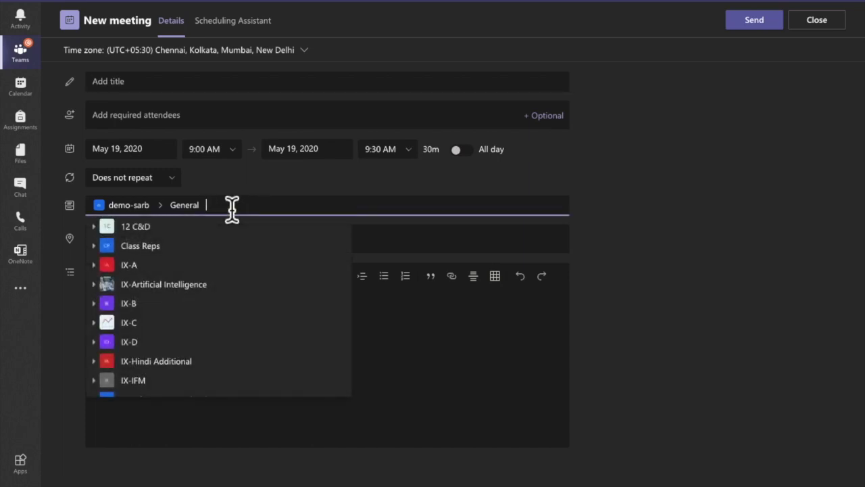
{"action": "left_click", "coordinate": [201, 272]}
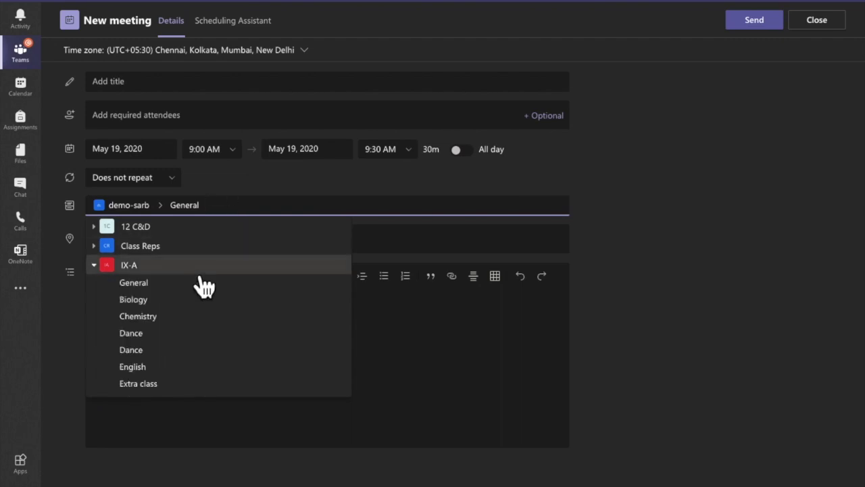
{"action": "left_click", "coordinate": [176, 290]}
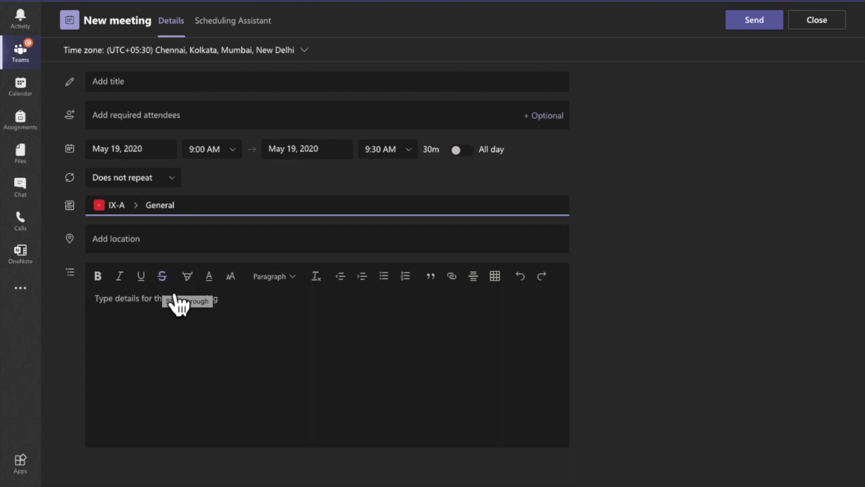
{"action": "left_click", "coordinate": [673, 120]}
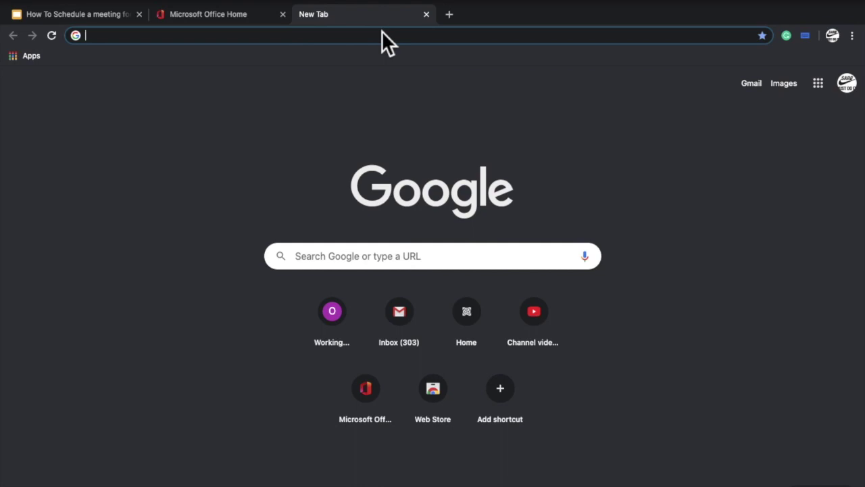
- Switch to Outlook on the web in the browser and create a new calendar event titled "Chem Class"
{"action": "type", "text": "po"}
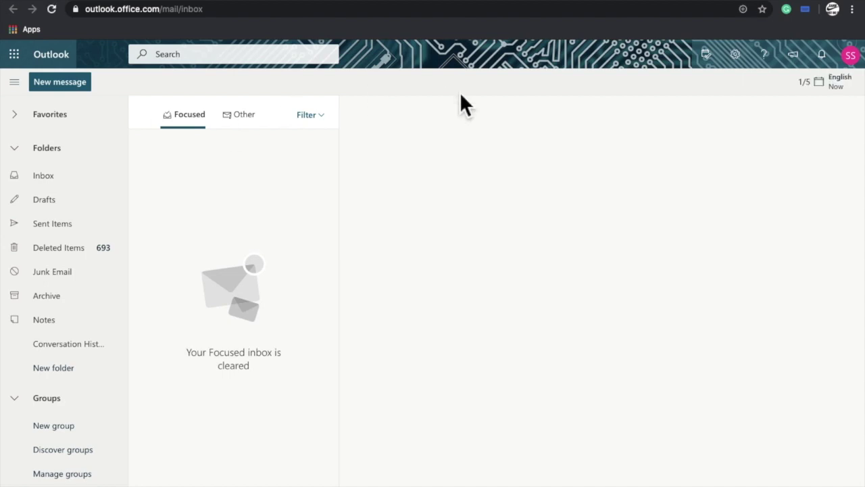
{"action": "left_click", "coordinate": [715, 63]}
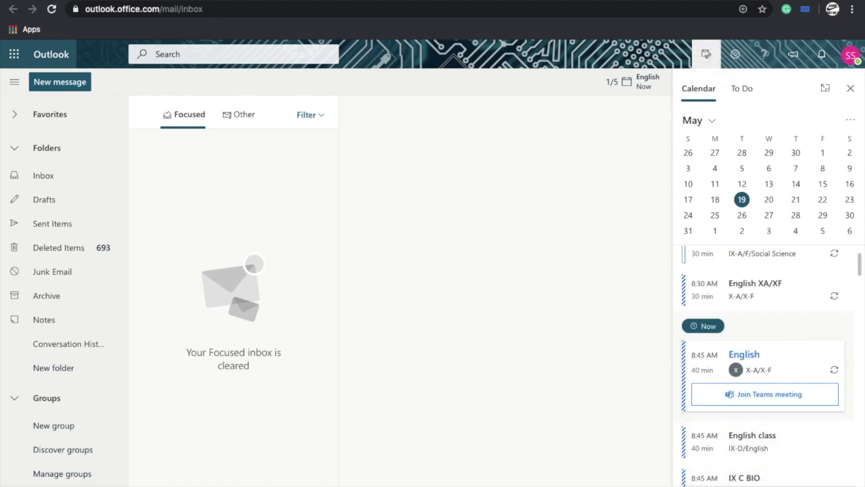
{"action": "left_click", "coordinate": [764, 482]}
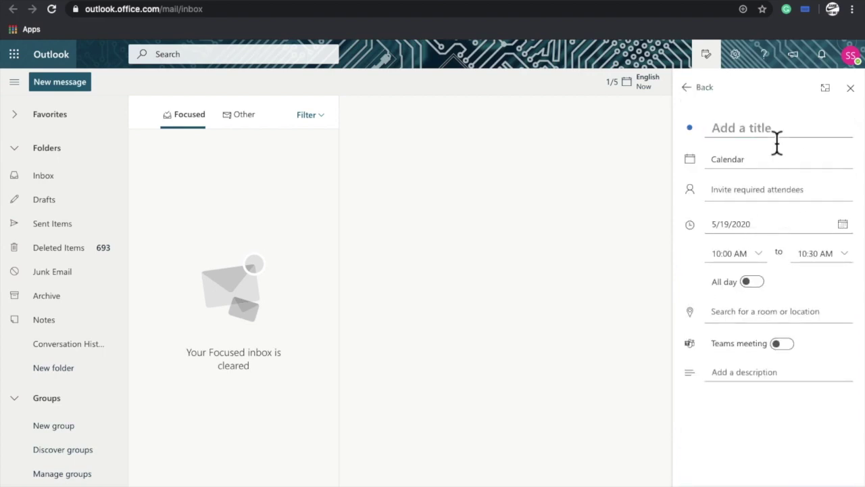
{"action": "type", "text": "Chem Class"}
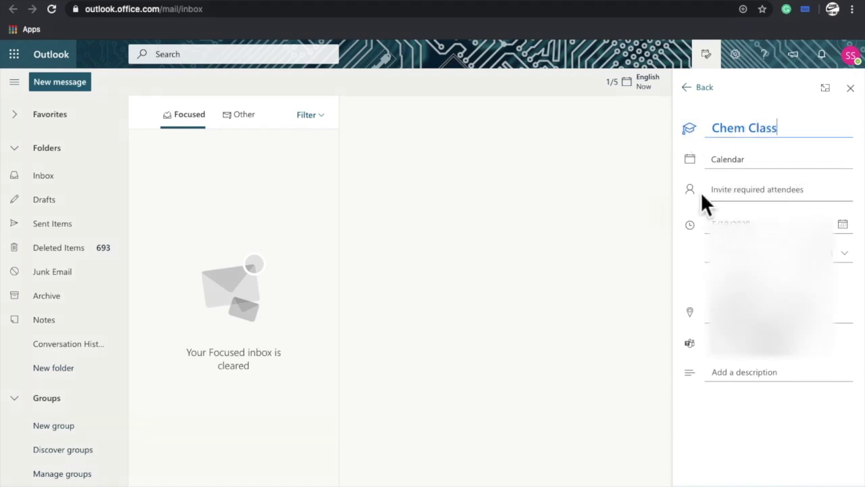
- Invite the class groups IX-B, IX-C, IX-D and IX A,B,E as required attendees of the event
{"action": "left_click", "coordinate": [770, 199]}
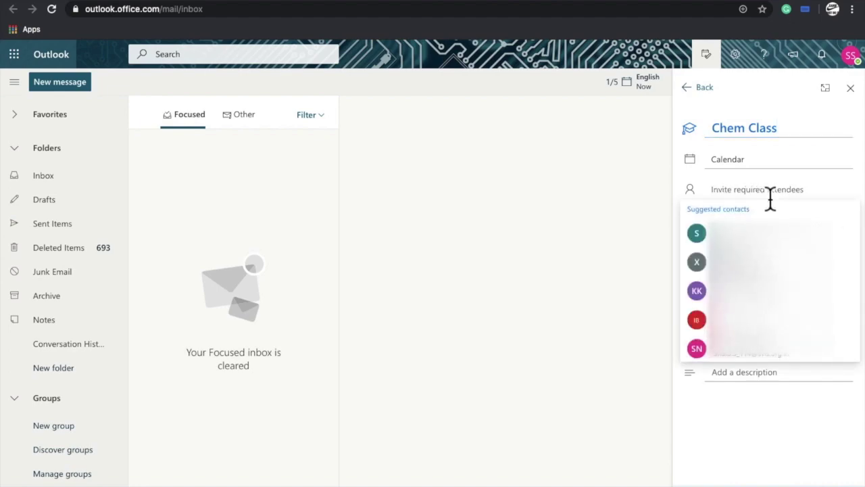
{"action": "type", "text": "Ix"}
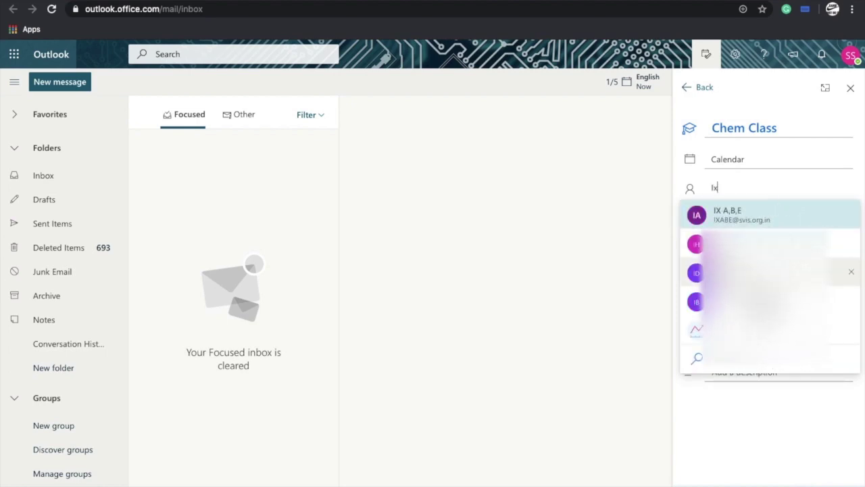
{"action": "left_click", "coordinate": [749, 313]}
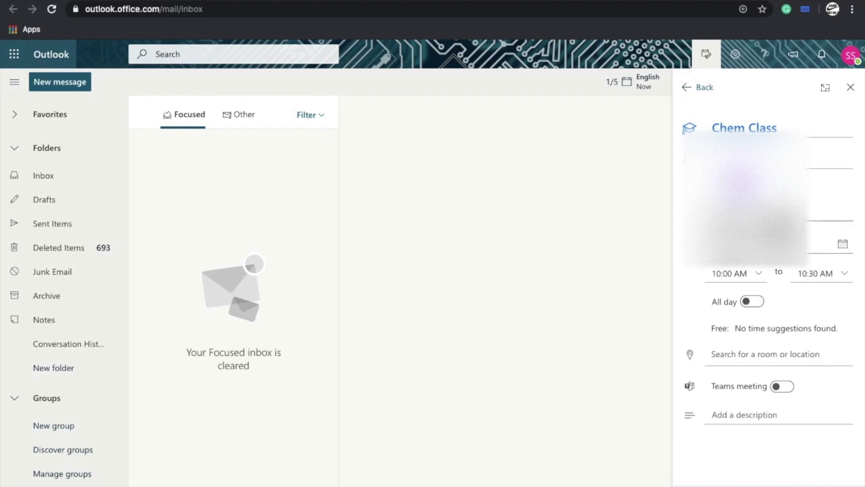
{"action": "type", "text": "Ix"}
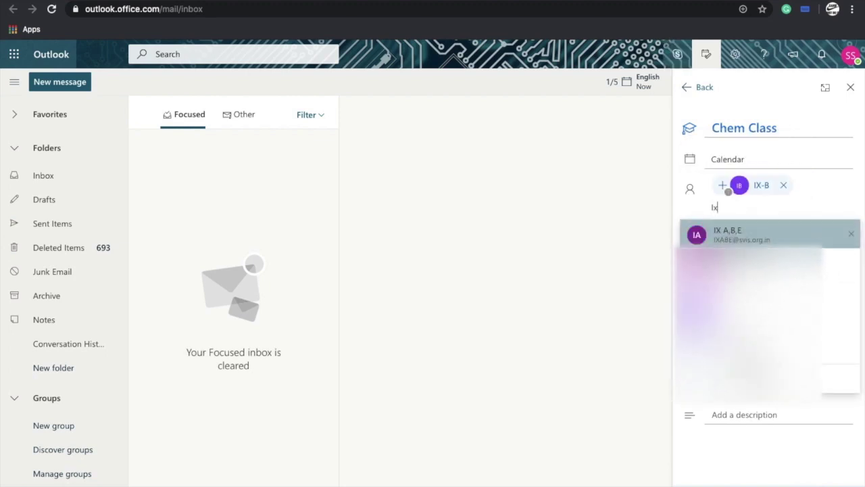
{"action": "key", "text": "Down"}
{"action": "key", "text": "Return"}
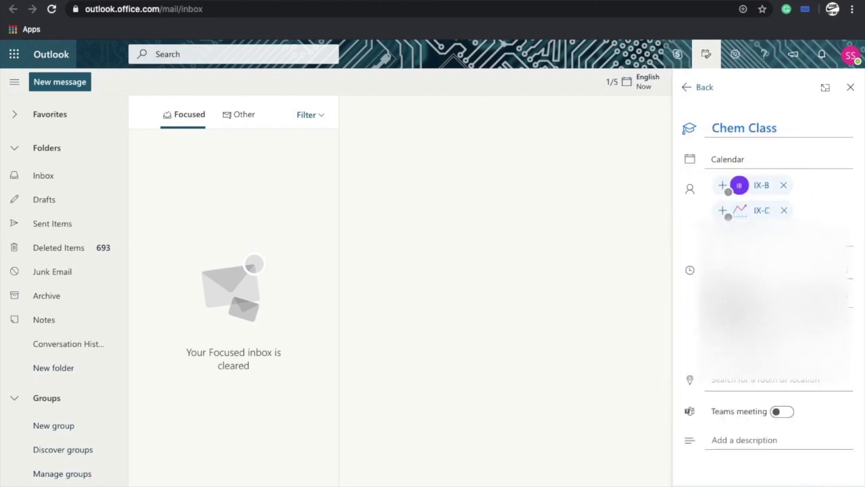
{"action": "type", "text": "IX"}
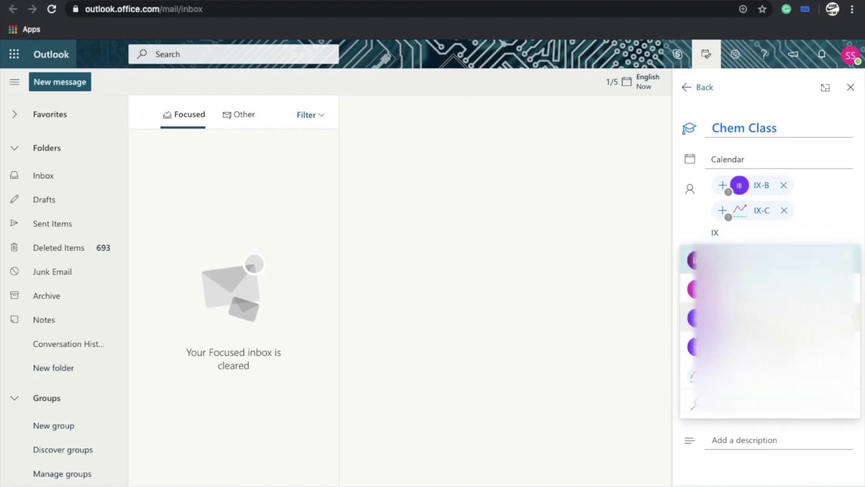
{"action": "key", "text": "Down"}
{"action": "key", "text": "Return"}
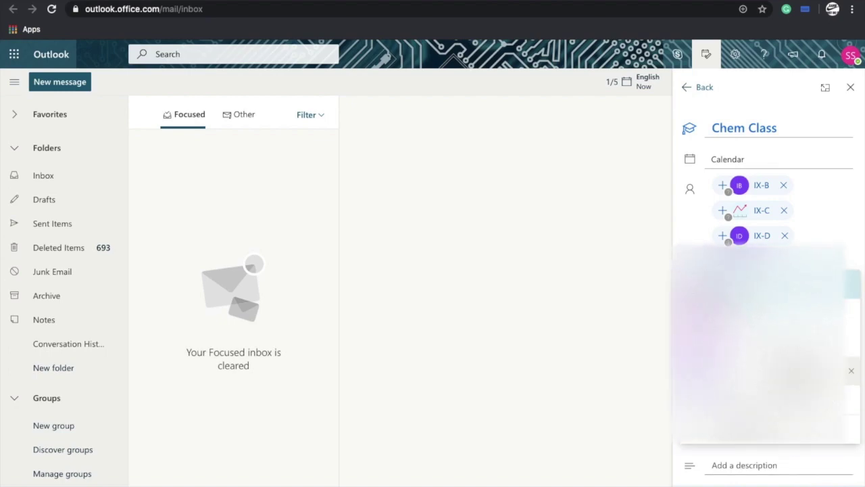
{"action": "key", "text": "Escape"}
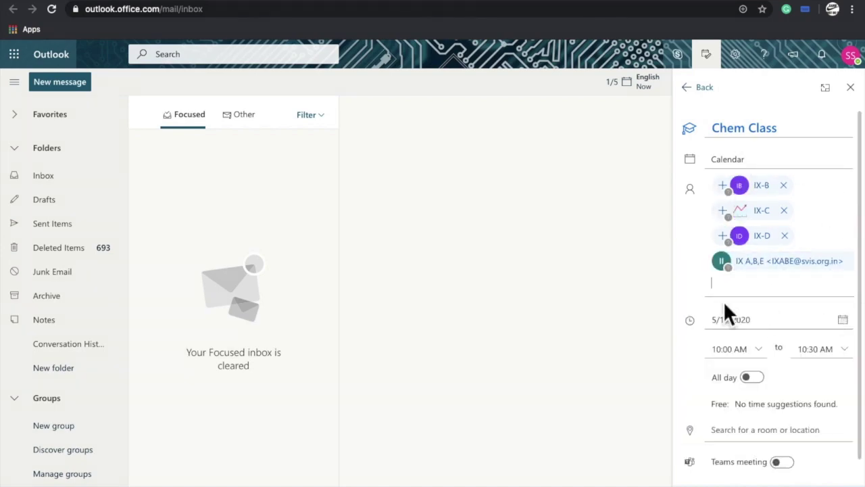
- Schedule the event for 5/20/2020 from 7:30 AM to 8:00 AM and make it a Teams meeting
{"action": "left_click", "coordinate": [856, 336]}
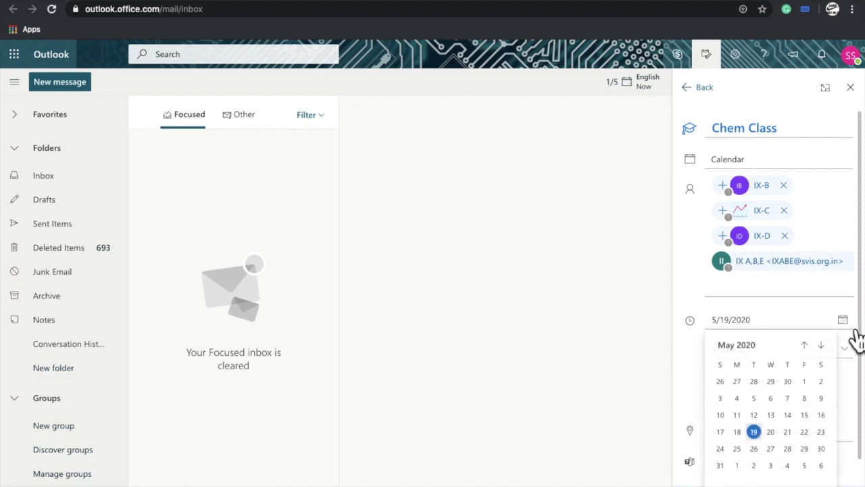
{"action": "left_click", "coordinate": [770, 432]}
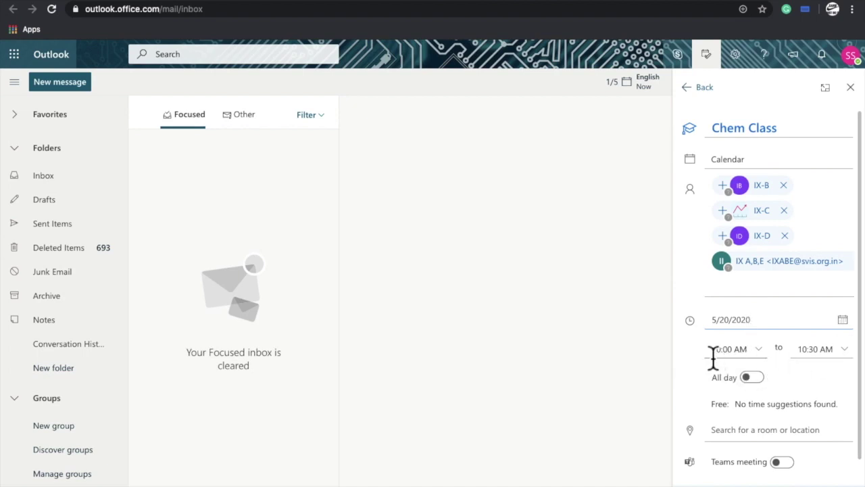
{"action": "left_click", "coordinate": [768, 358]}
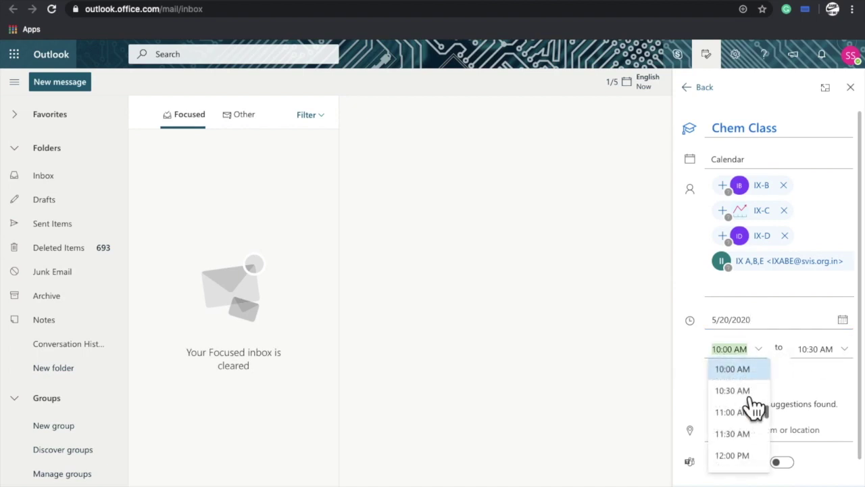
{"action": "scroll", "coordinate": [754, 407], "scroll_direction": "up", "scroll_amount": 5}
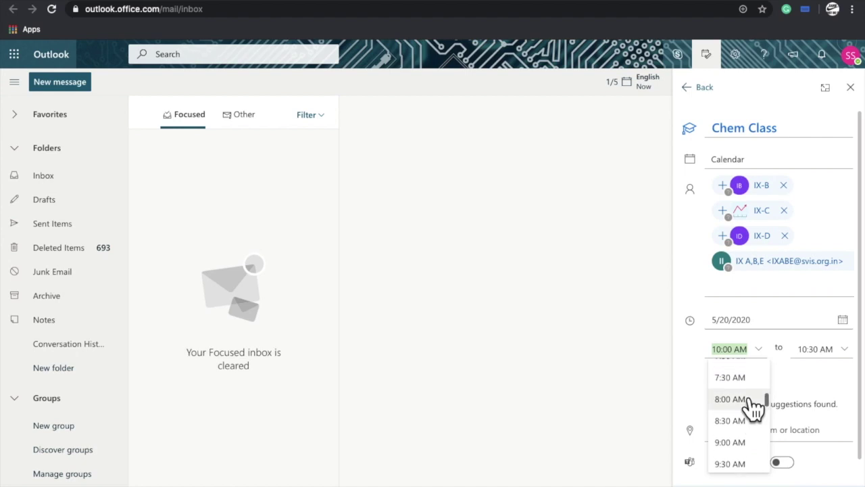
{"action": "left_click", "coordinate": [737, 375]}
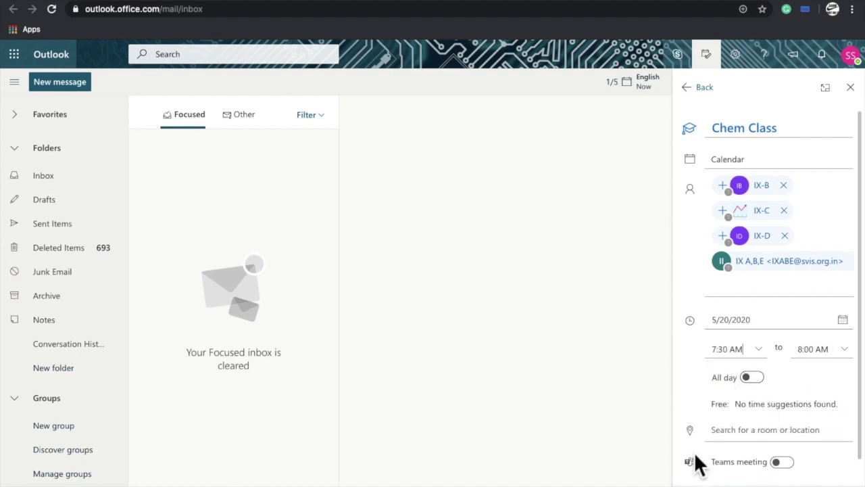
{"action": "left_click", "coordinate": [777, 464]}
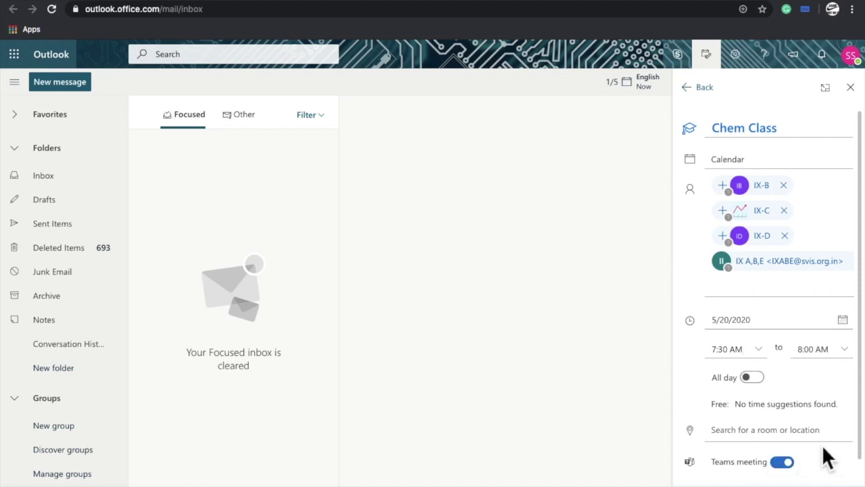
{"action": "scroll", "coordinate": [805, 460], "scroll_direction": "down", "scroll_amount": 1}
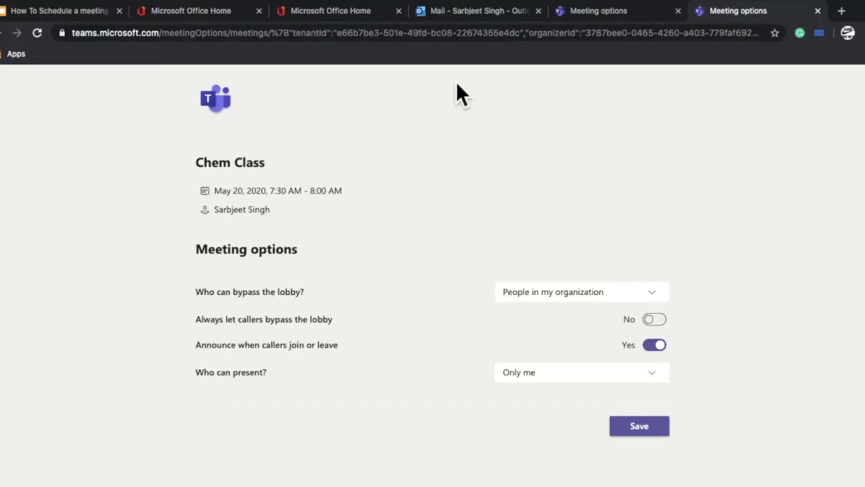
- Save the Chem Class meeting options with presenting limited to Only me, lobby bypass for People in my organization, and callers always bypassing the lobby
{"action": "left_click", "coordinate": [550, 382]}
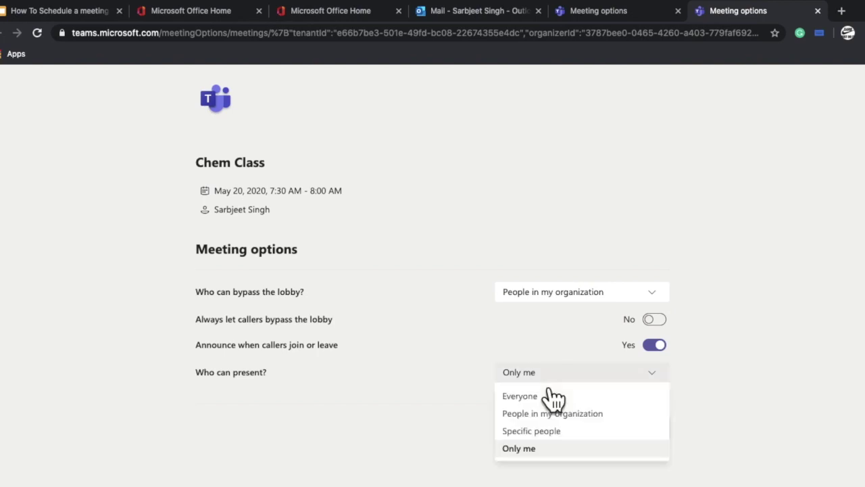
{"action": "left_click", "coordinate": [525, 449]}
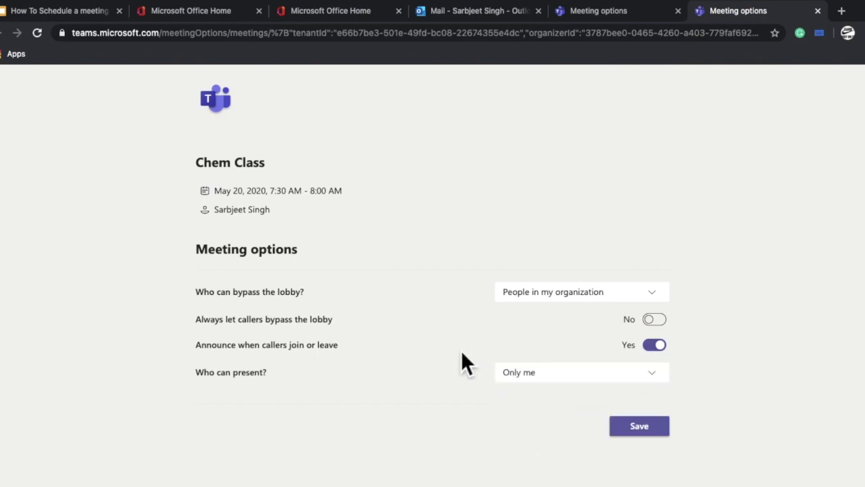
{"action": "left_click", "coordinate": [662, 323]}
{"action": "left_click", "coordinate": [626, 296]}
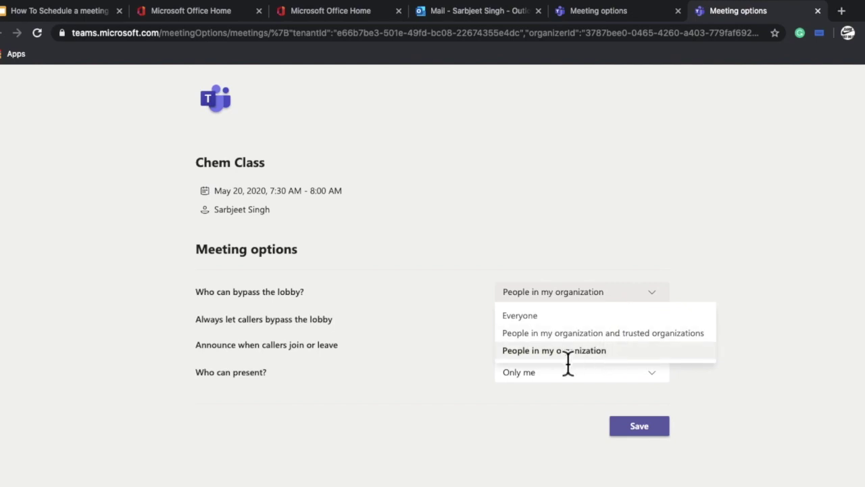
{"action": "left_click", "coordinate": [608, 353]}
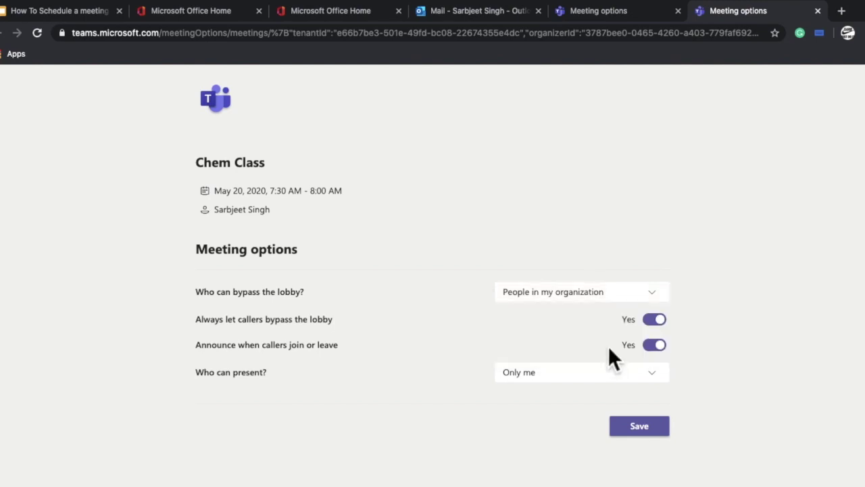
{"action": "left_click", "coordinate": [662, 432]}
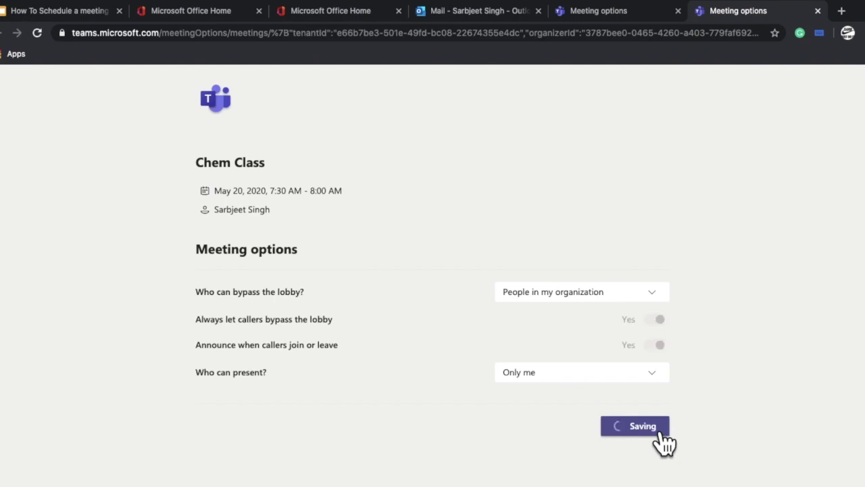